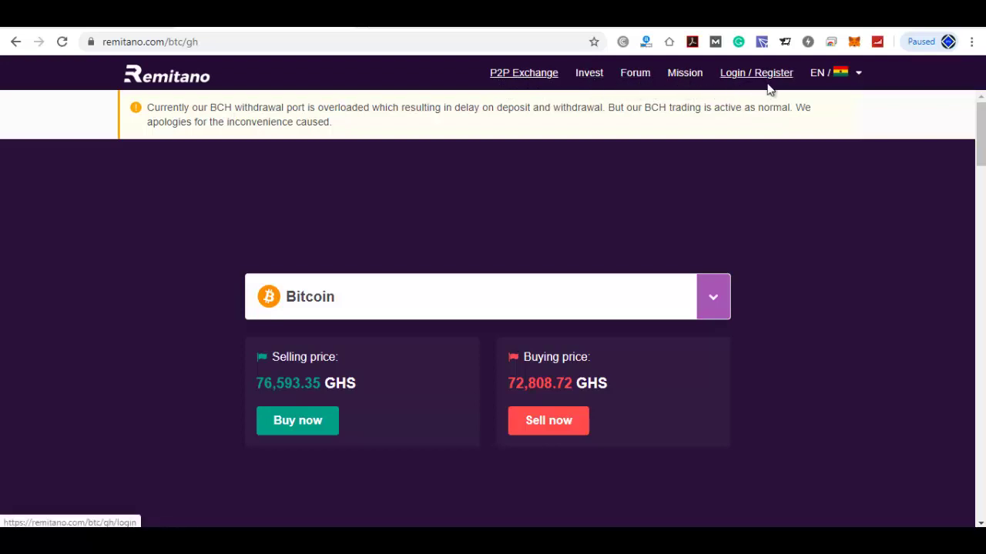
- Open the EN/flag language and market chooser at the top right
click(859, 77)
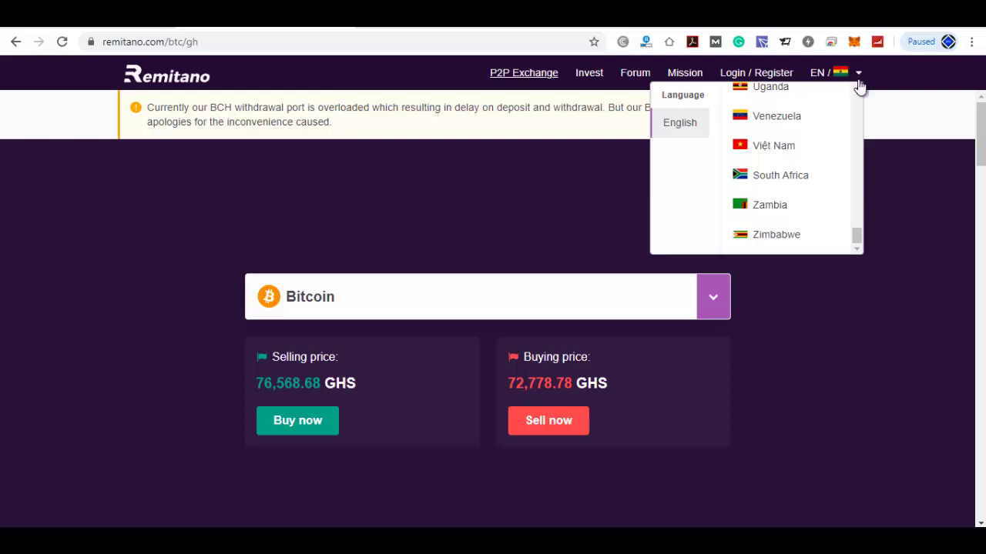
click(857, 88)
drag(858, 89, 858, 87)
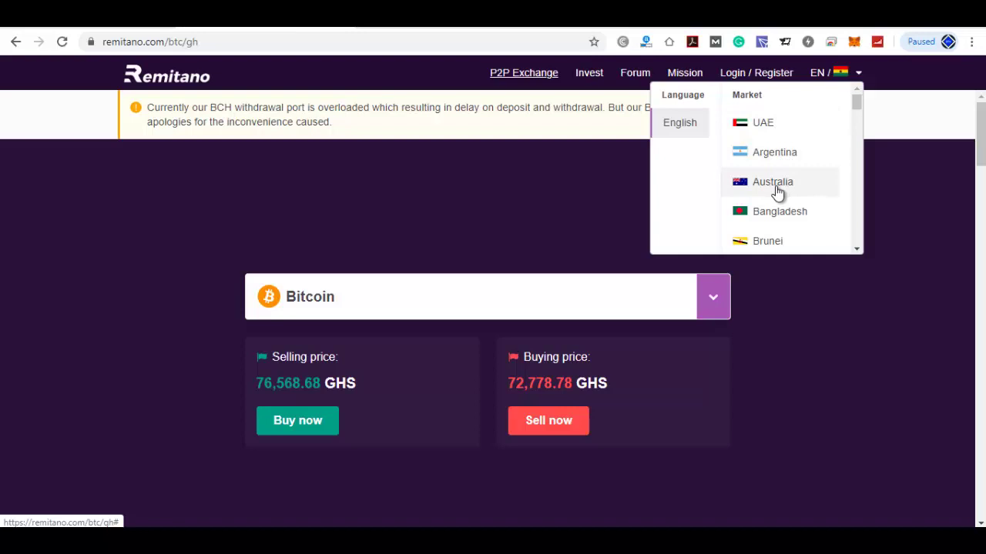
- Scroll the Market country list to its last entries, South Africa, Zambia and Zimbabwe, keeping Ghana
click(857, 250)
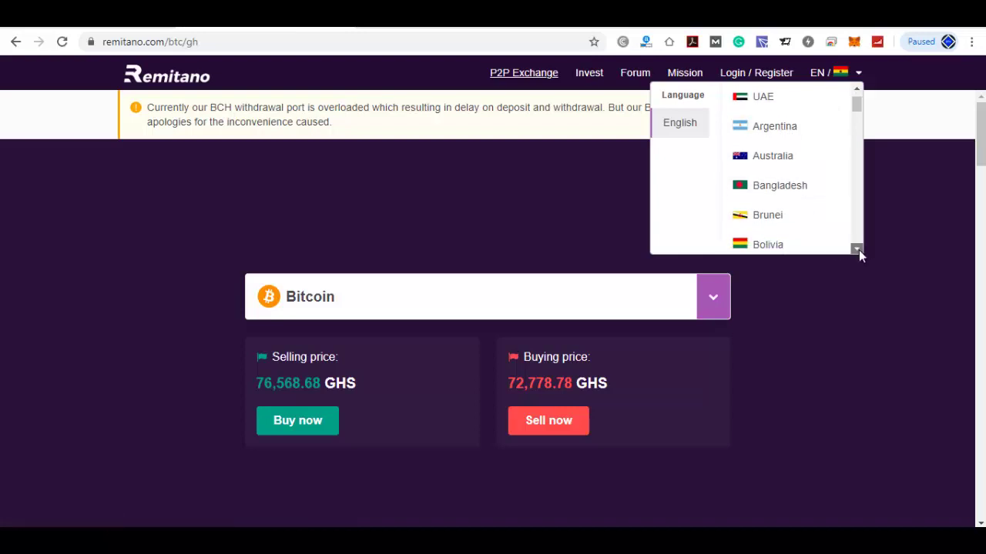
double_click(857, 249)
click(857, 249)
double_click(857, 250)
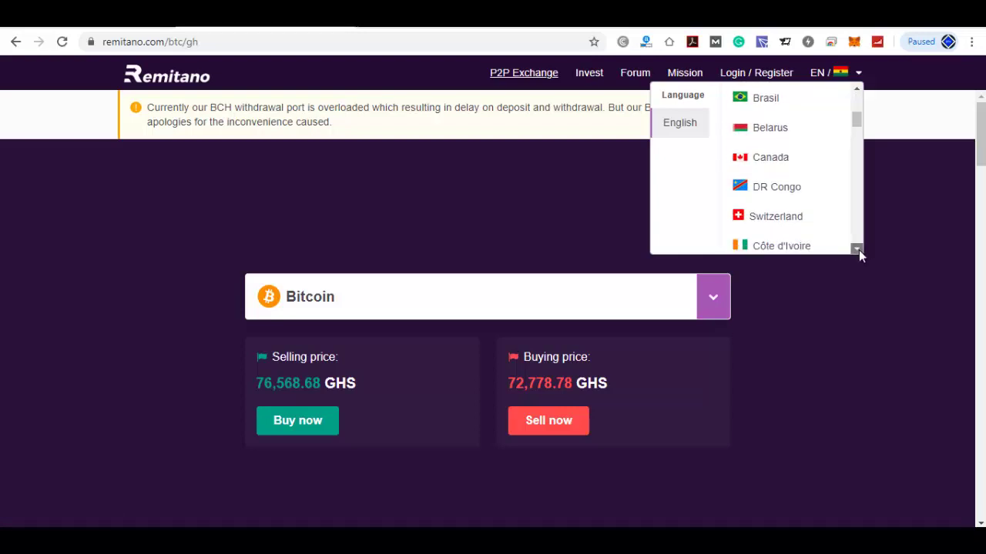
double_click(857, 249)
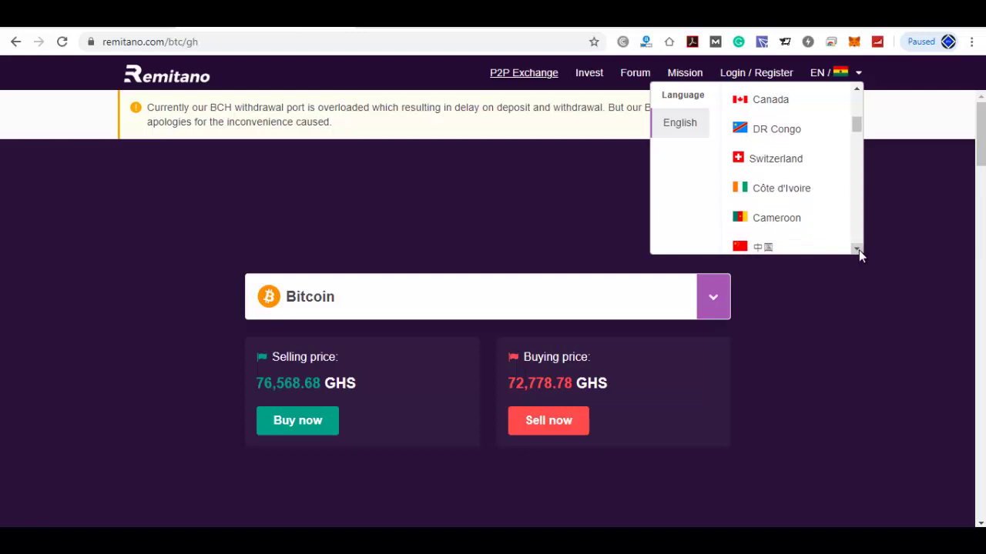
click(857, 250)
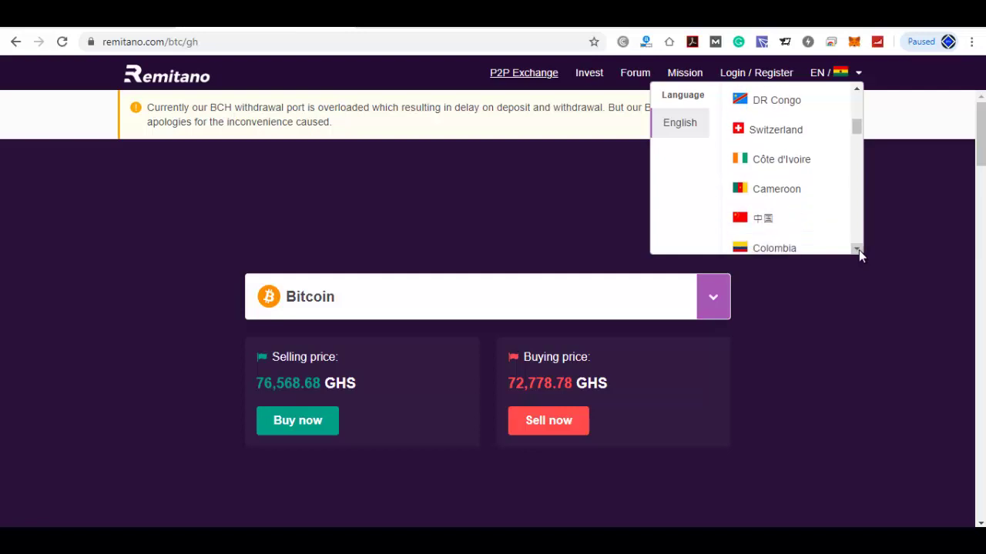
click(858, 250)
click(857, 250)
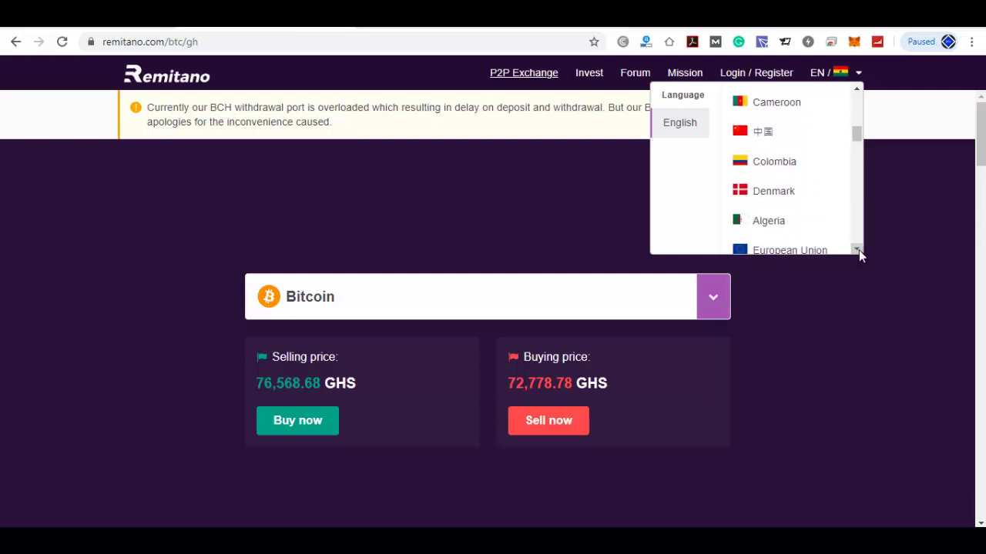
click(857, 250)
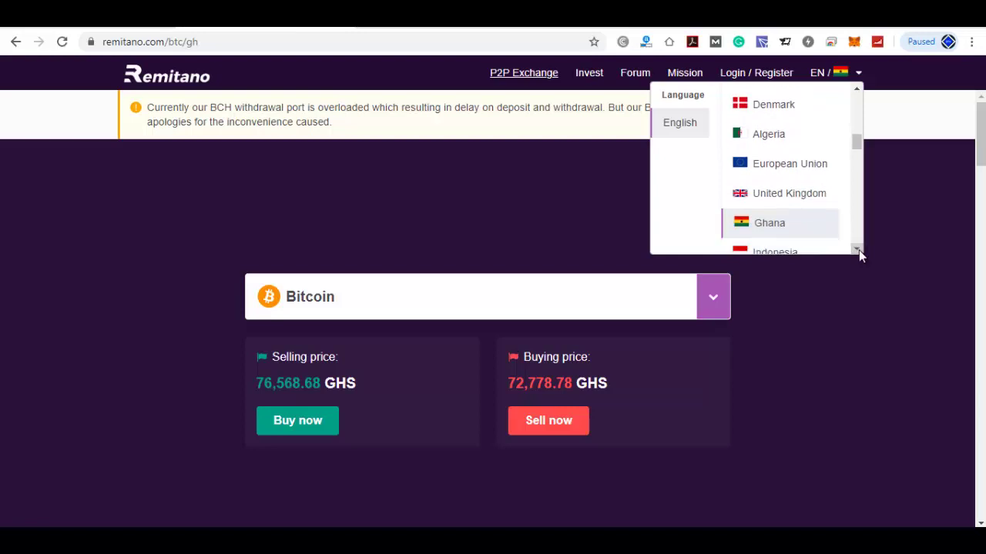
click(857, 250)
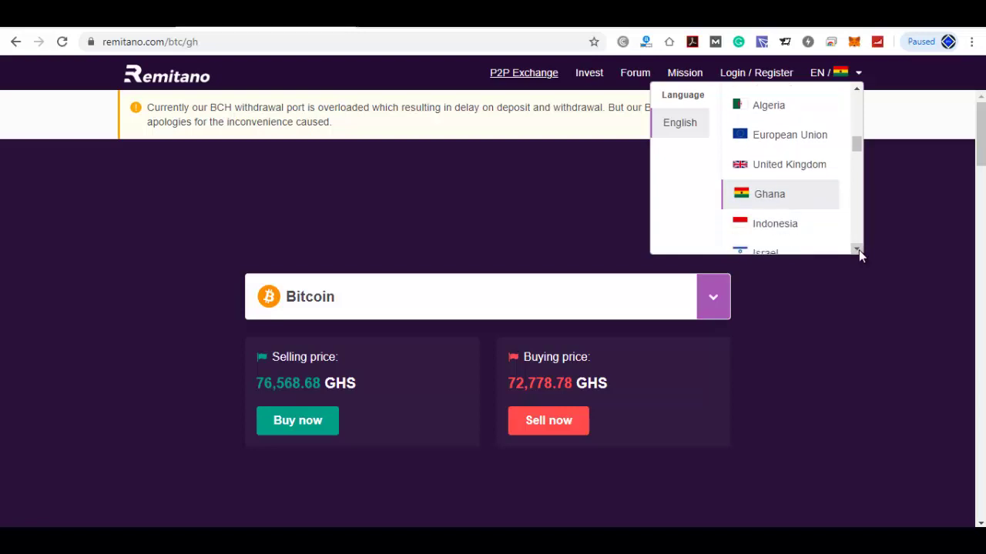
click(857, 250)
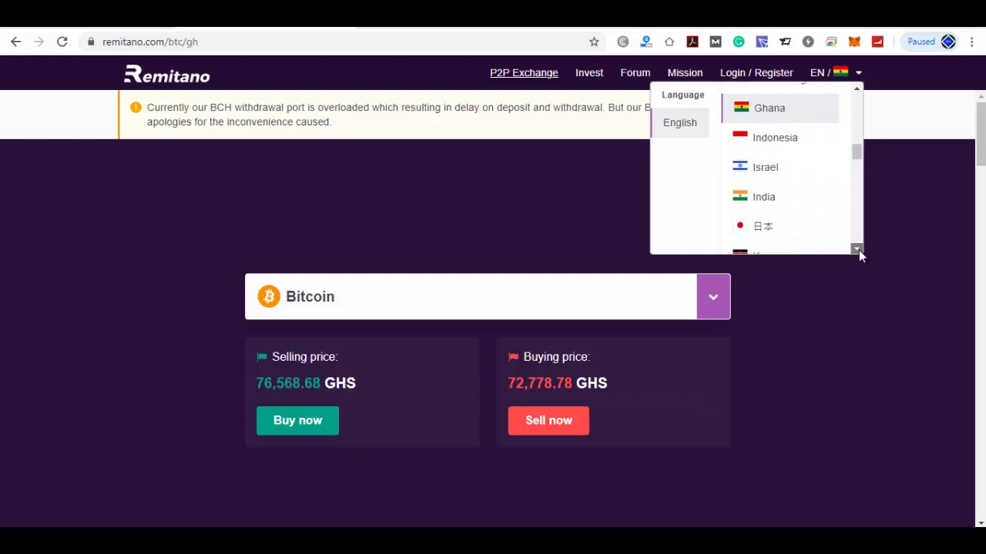
click(857, 249)
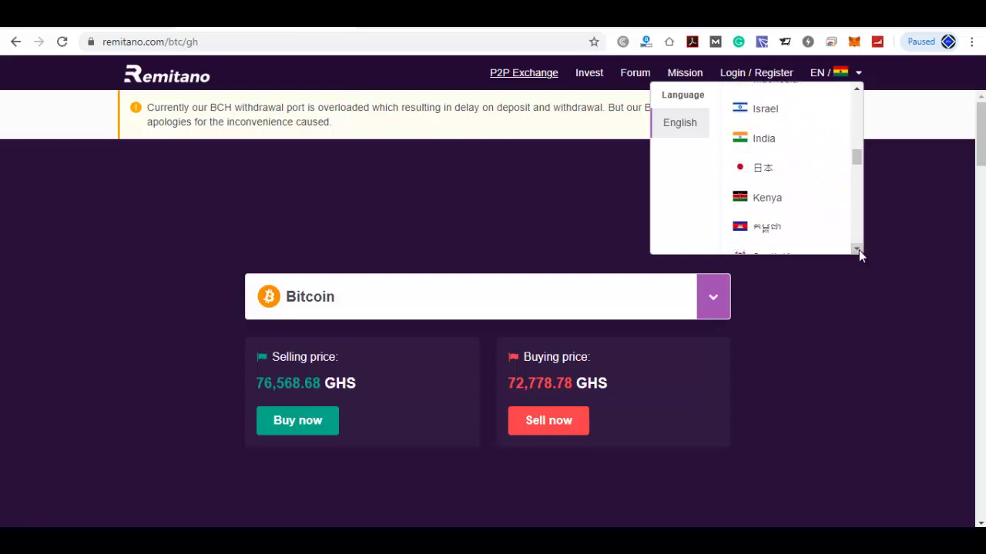
click(857, 250)
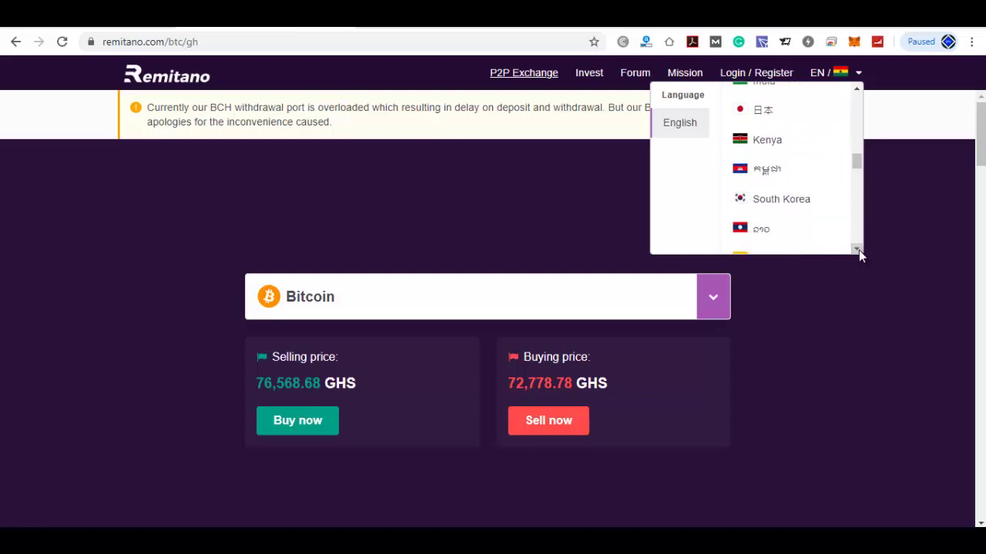
click(857, 250)
click(857, 250)
click(857, 249)
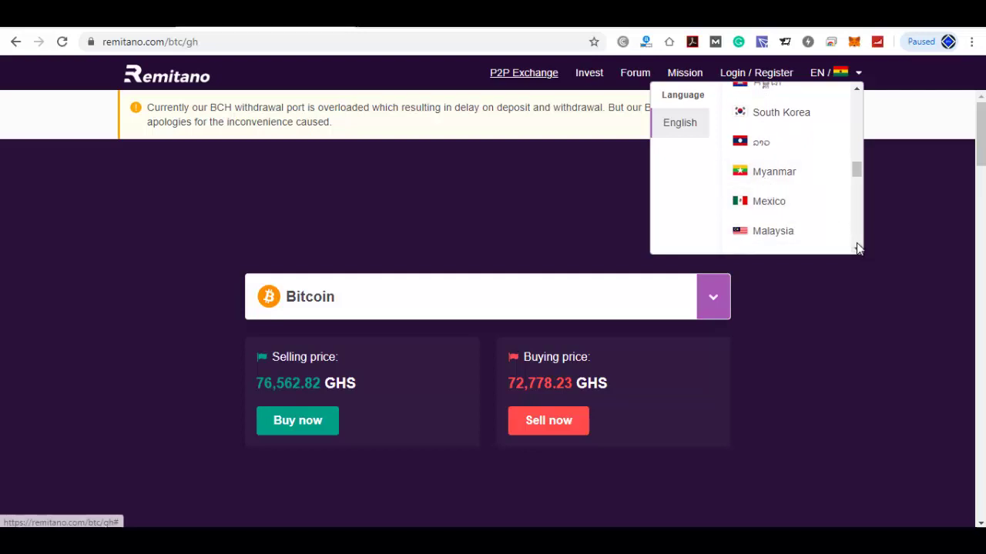
drag(857, 243, 857, 245)
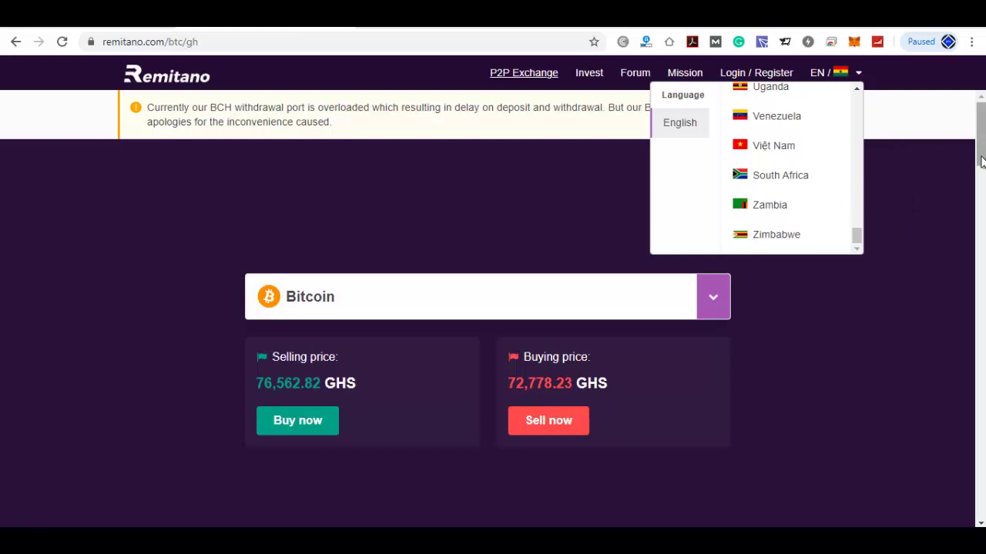
- Close the chooser, review the Ghana Bitcoin buy and sell offers, then return to the GHS price panel
drag(981, 161, 981, 208)
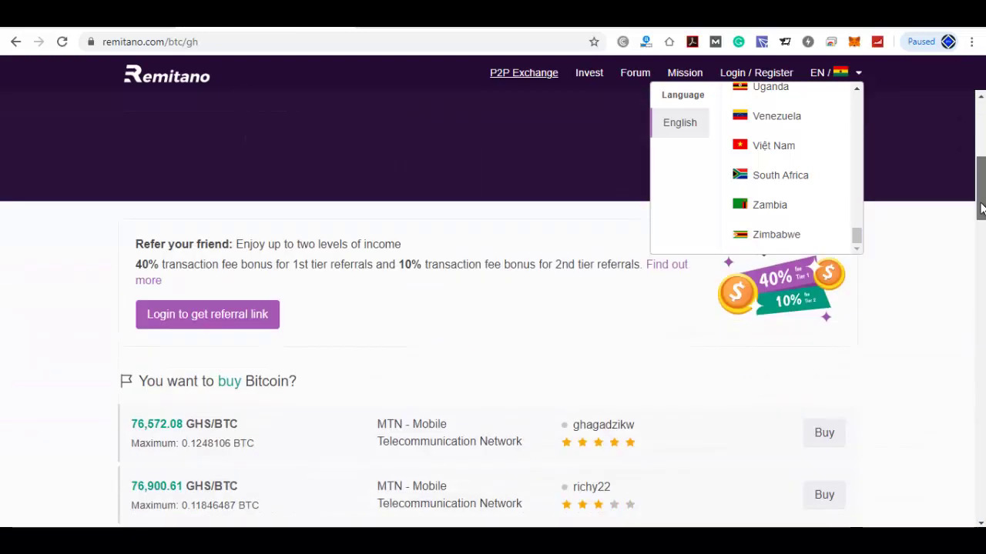
mouse_move(981, 207)
mouse_down()
mouse_move(981, 254)
mouse_move(978, 233)
mouse_up()
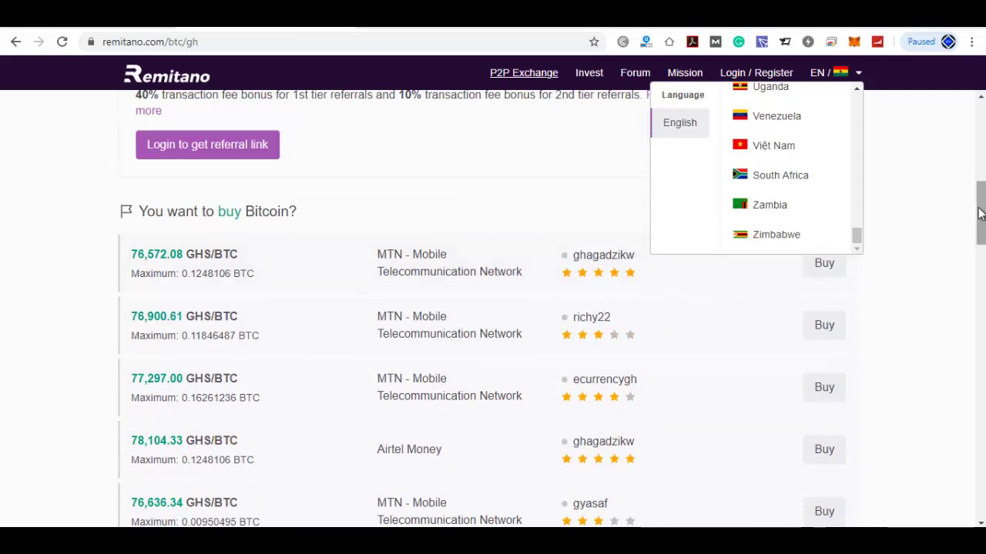
click(931, 188)
drag(983, 199, 982, 210)
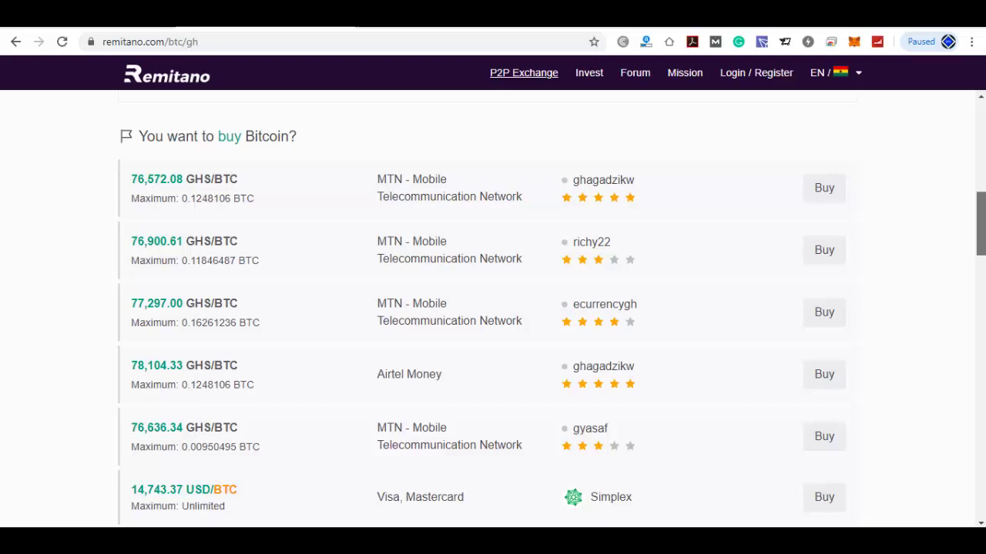
drag(981, 224, 980, 307)
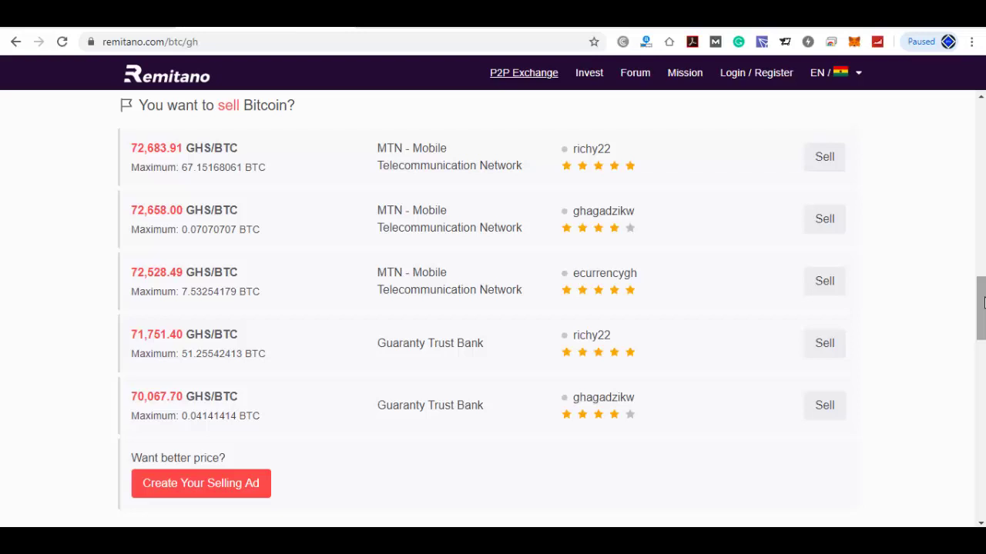
drag(982, 302, 982, 118)
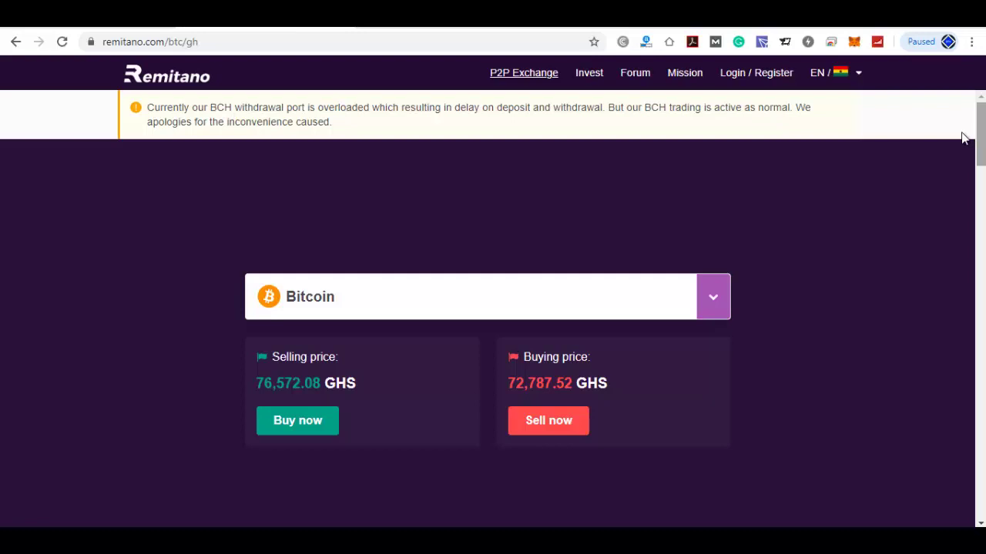
- On the Login / Register page, type the Gmail address into the email field, fixing a typo
click(768, 77)
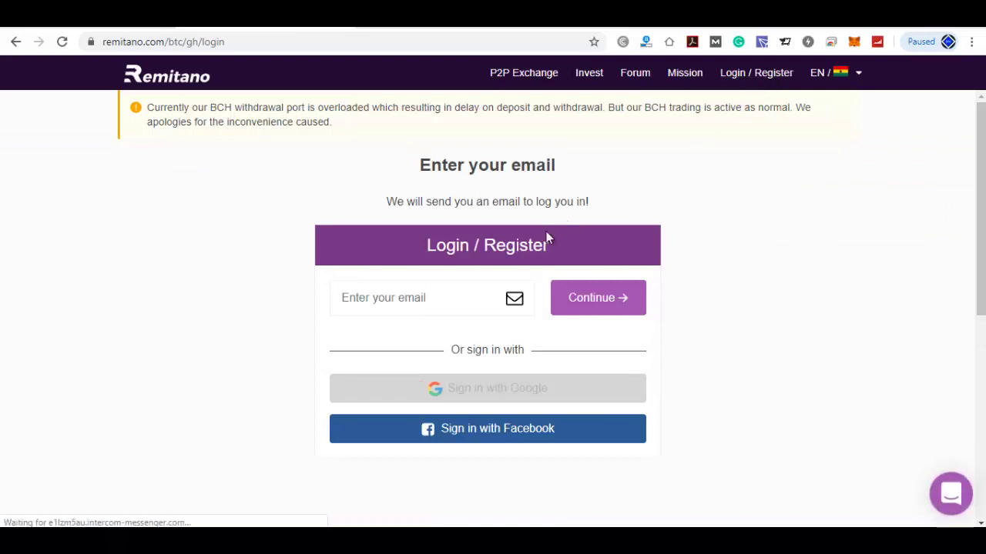
click(448, 305)
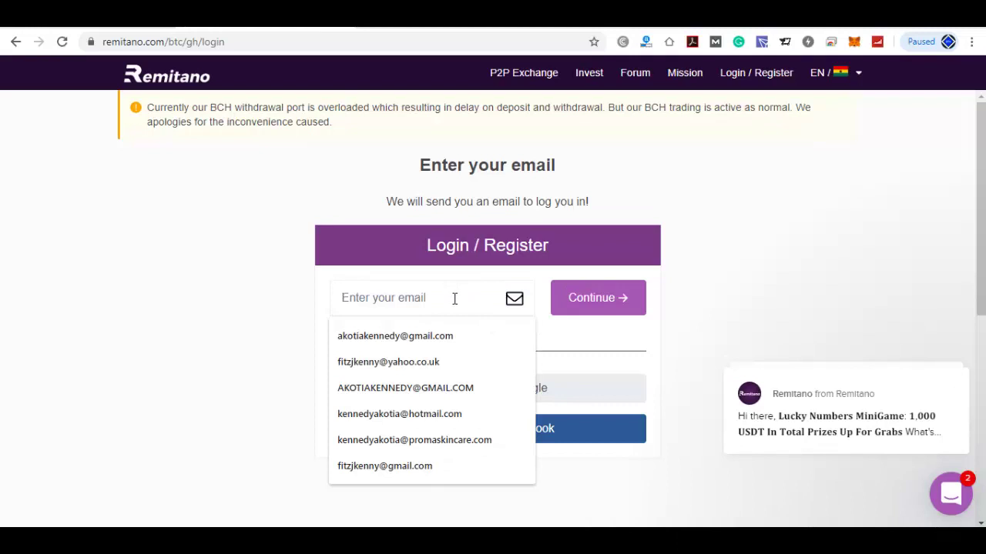
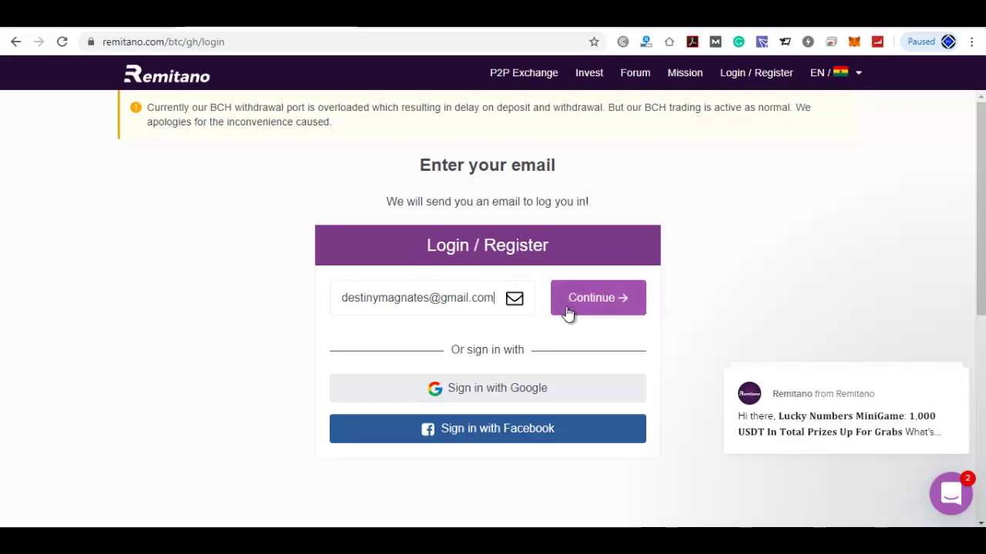
- Submit the email with Continue to request a login link
click(608, 306)
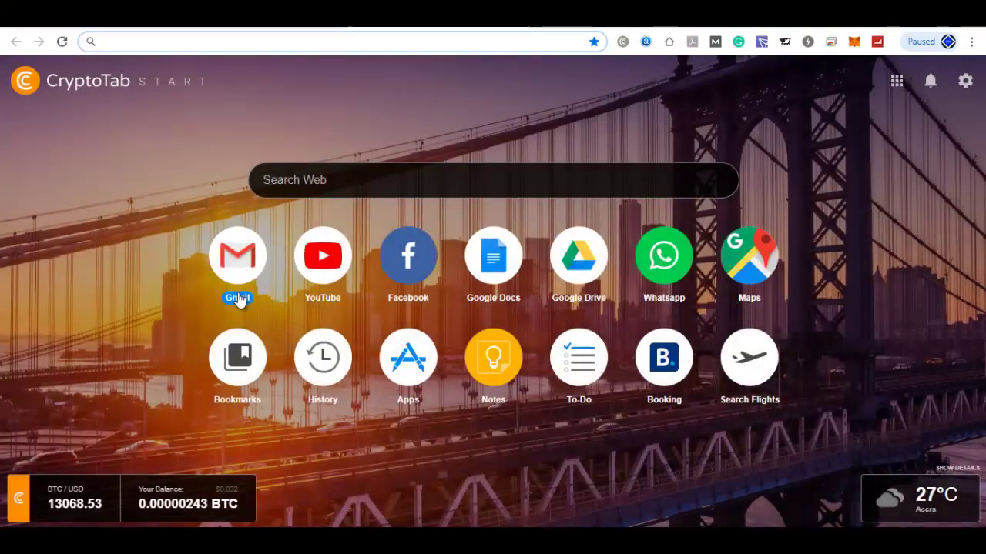
- Open Gmail, switch to the second account and open the Log in to Remitano email
click(239, 301)
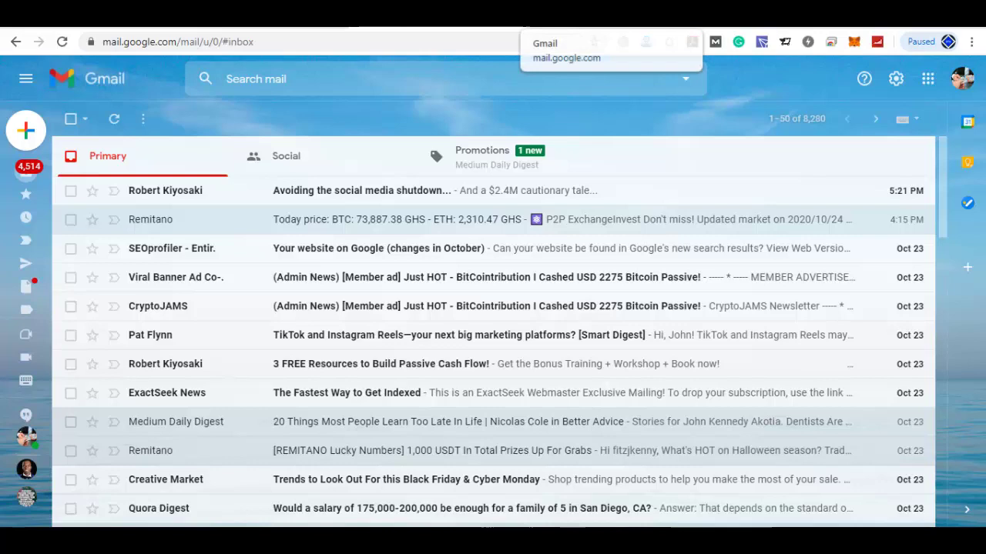
click(770, 14)
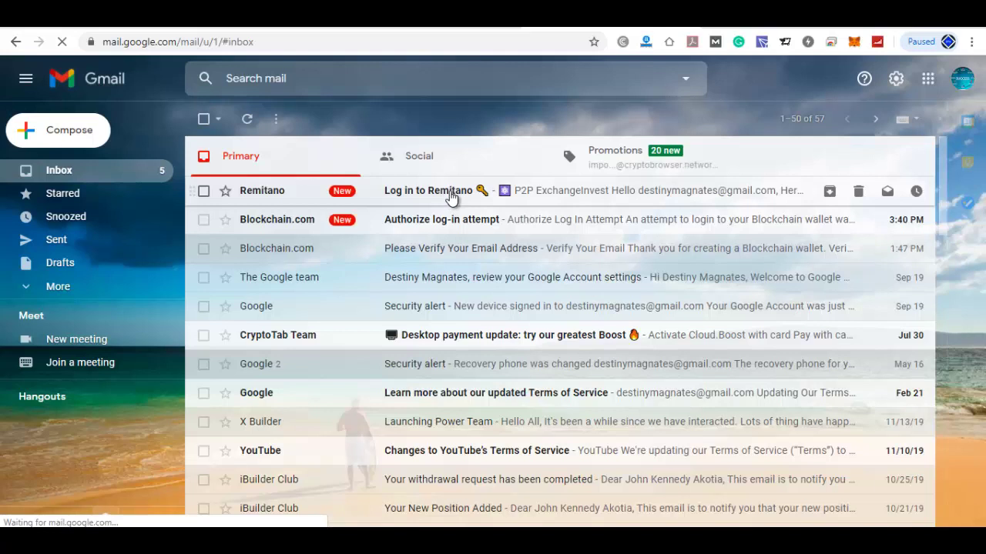
click(451, 194)
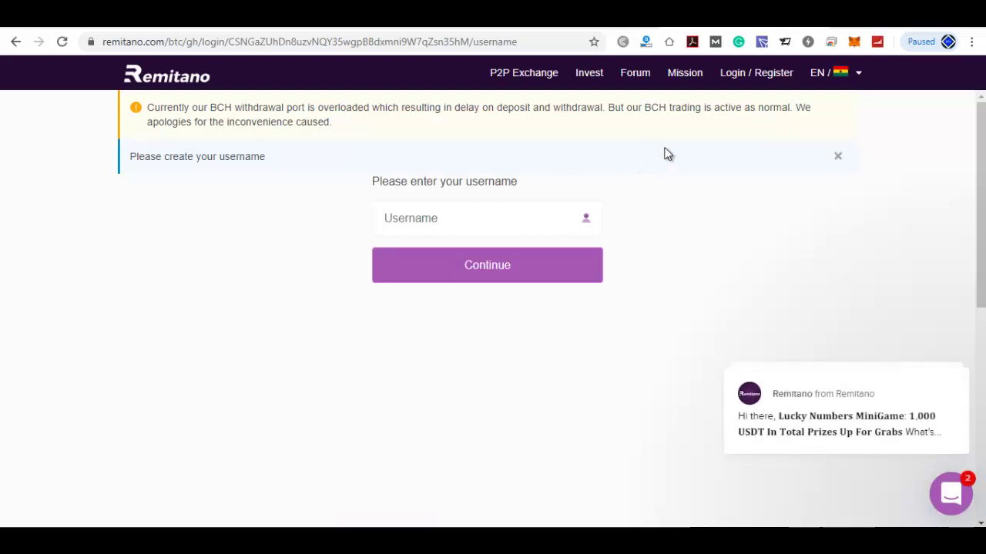
- Enter the new account username, correct its typo, and submit it
click(457, 219)
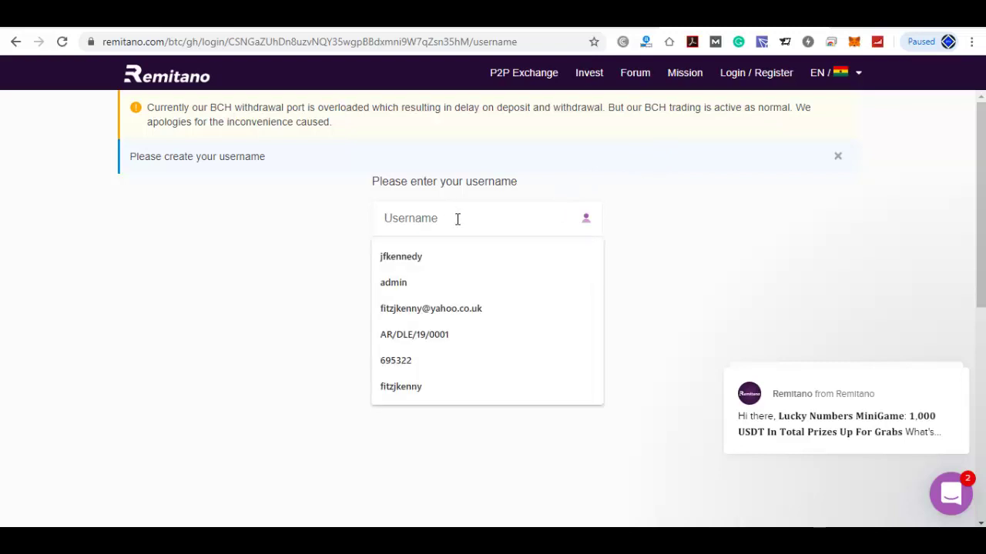
text(Dest)
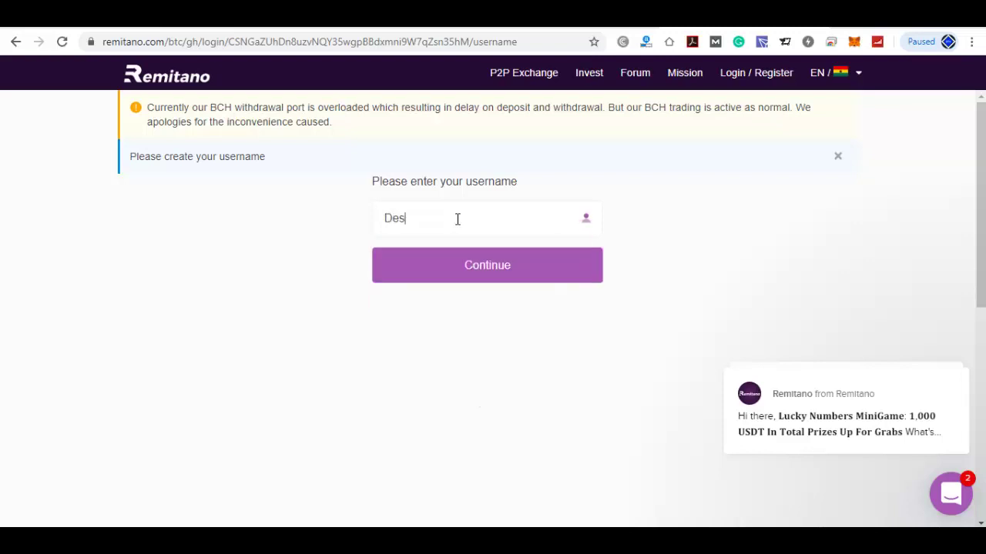
text(iny)
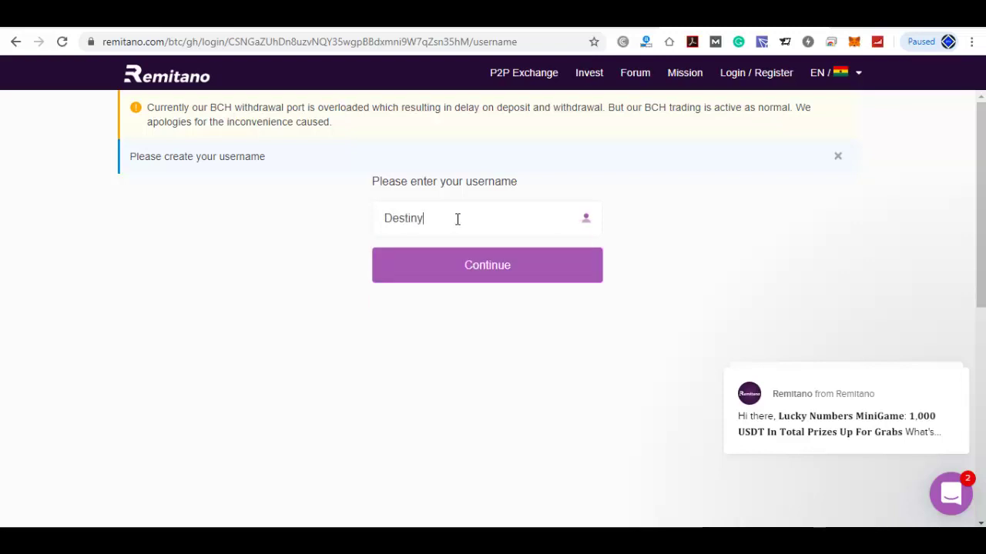
text(Ma)
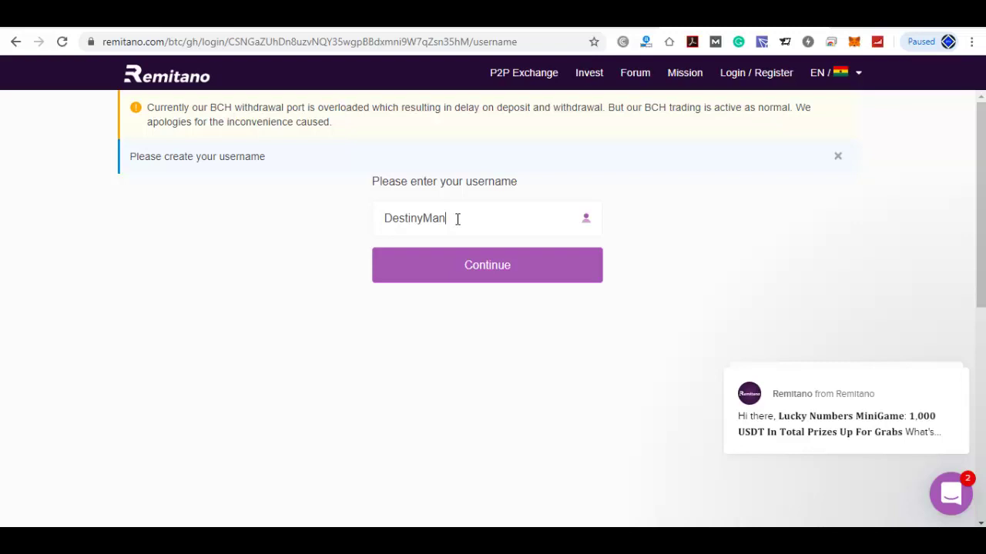
text(g)
text(nage)
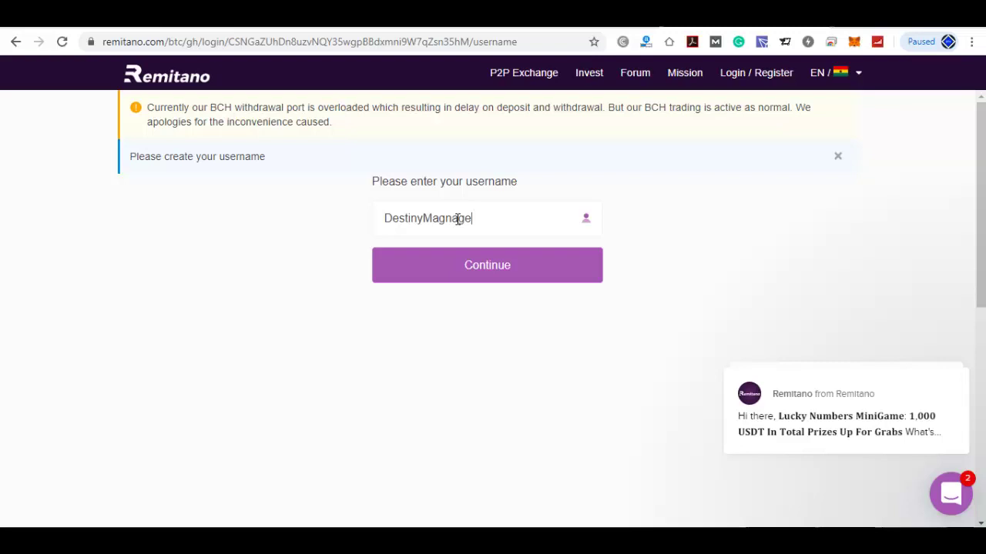
key(BackSpace)
key(BackSpace)
text(tes)
click(490, 275)
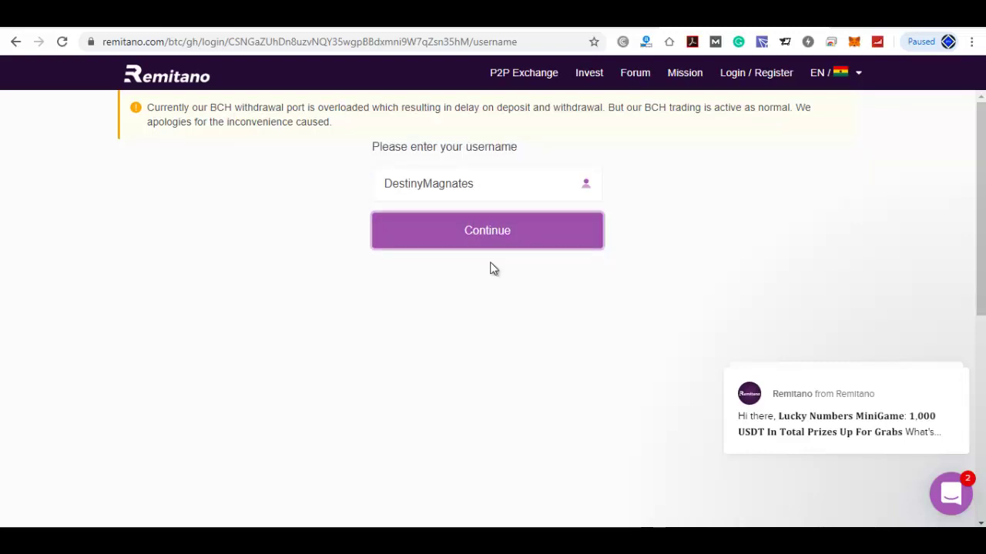
click(495, 248)
- Resubmit the account email from autocomplete to get a new login link, then go to Gmail
click(444, 301)
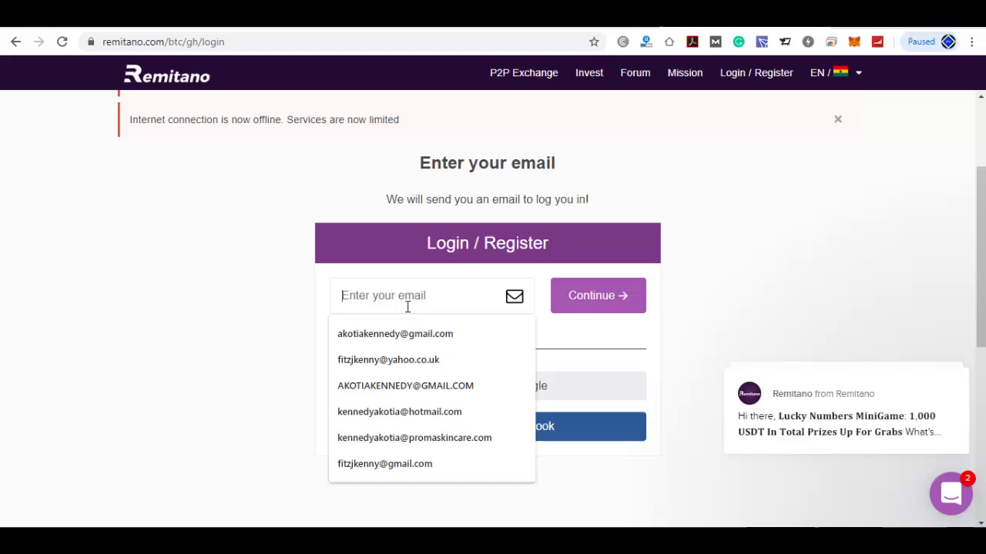
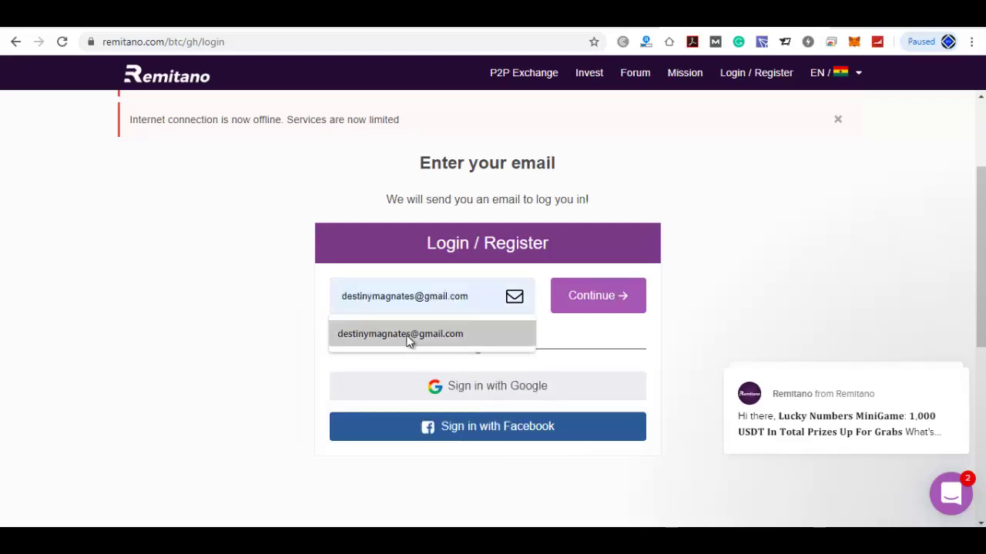
click(408, 339)
click(602, 307)
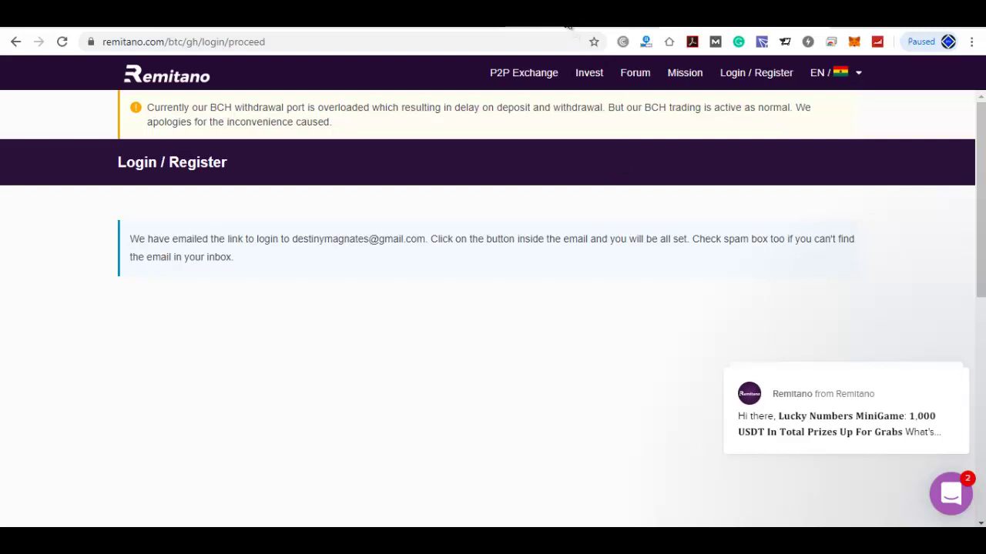
click(567, 25)
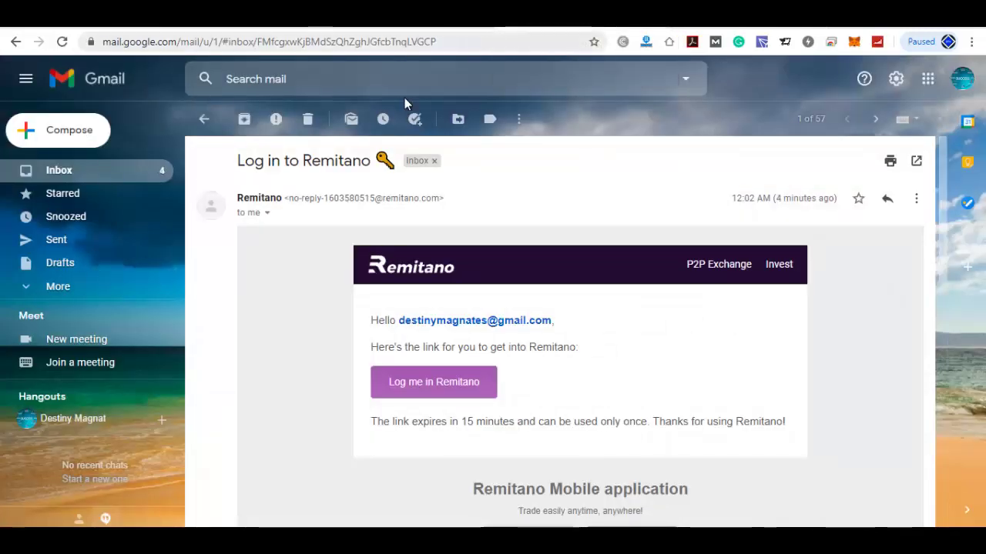
- Open the newest Log in to Remitano email from the inbox and follow its login link
click(115, 179)
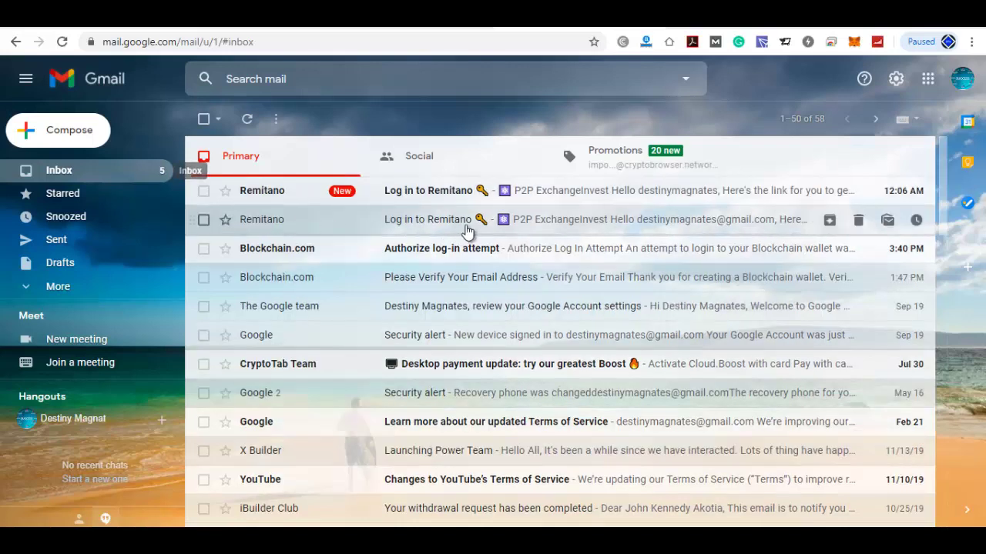
click(543, 192)
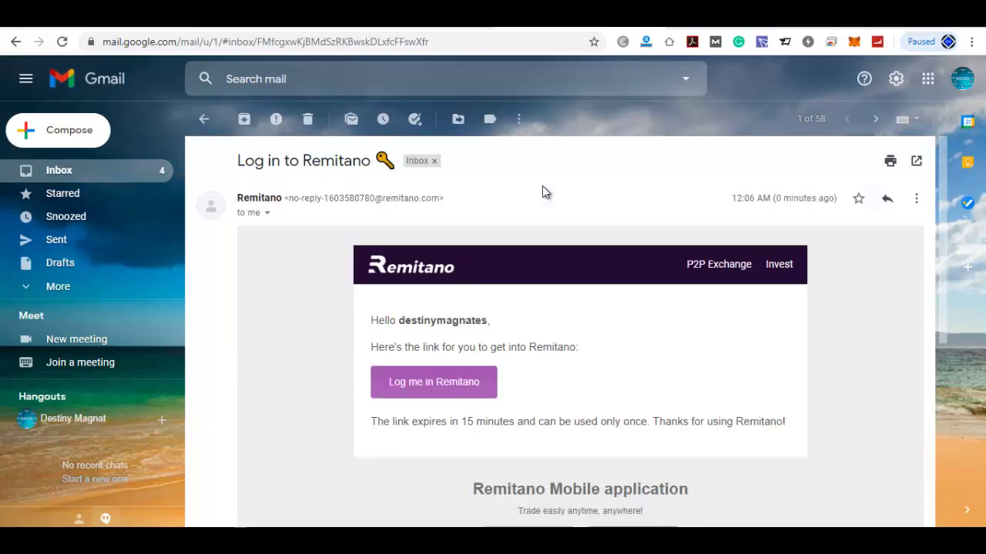
click(433, 385)
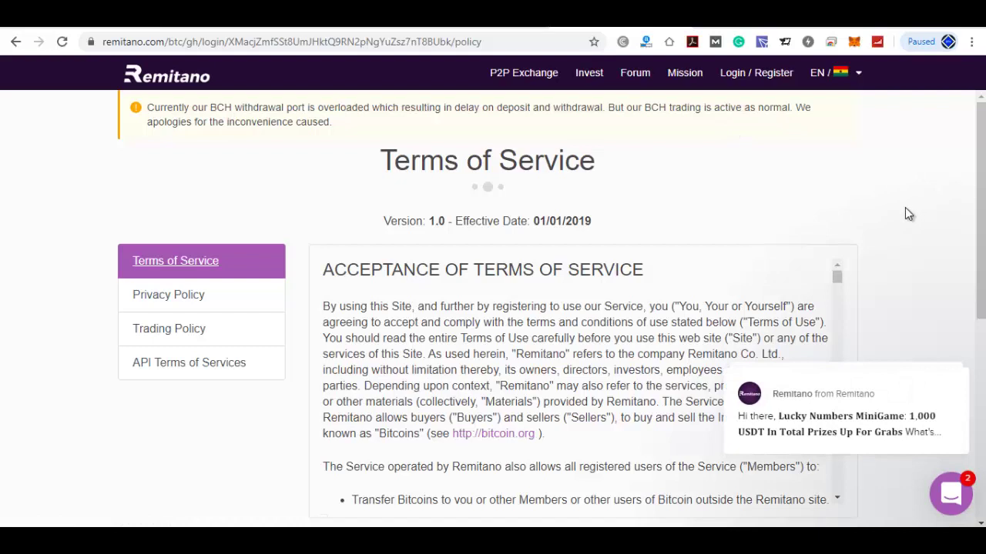
- Accept Remitano's Terms of Service with 'I have read and agree'
scroll(978, 154, down, 2)
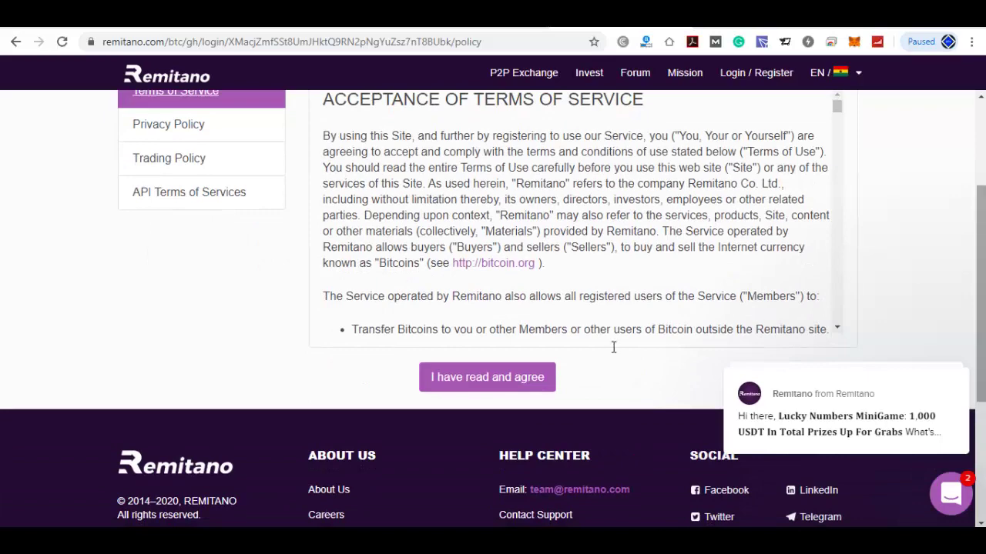
click(483, 377)
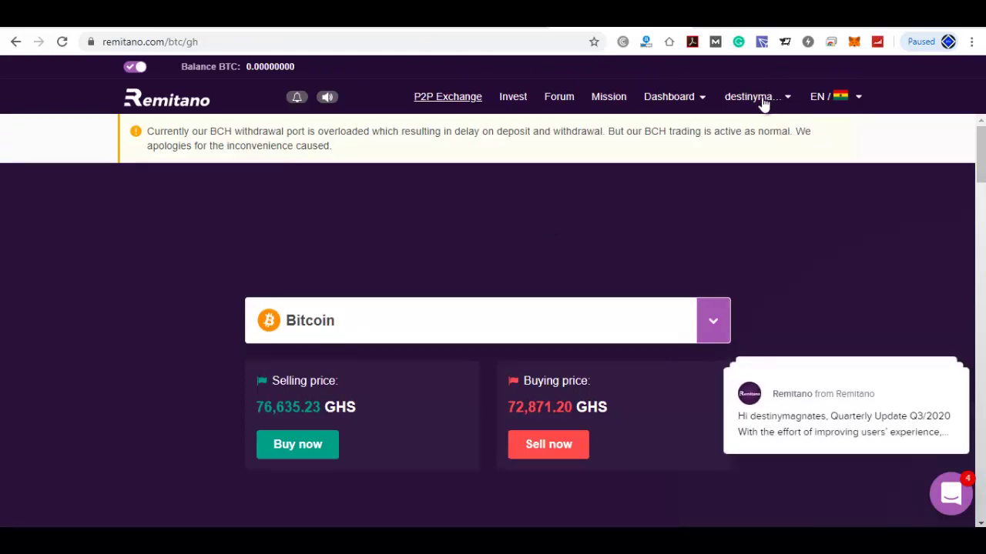
- Open Profile from the username menu, review zero trades and no feedback, then show dashboard sections
click(788, 102)
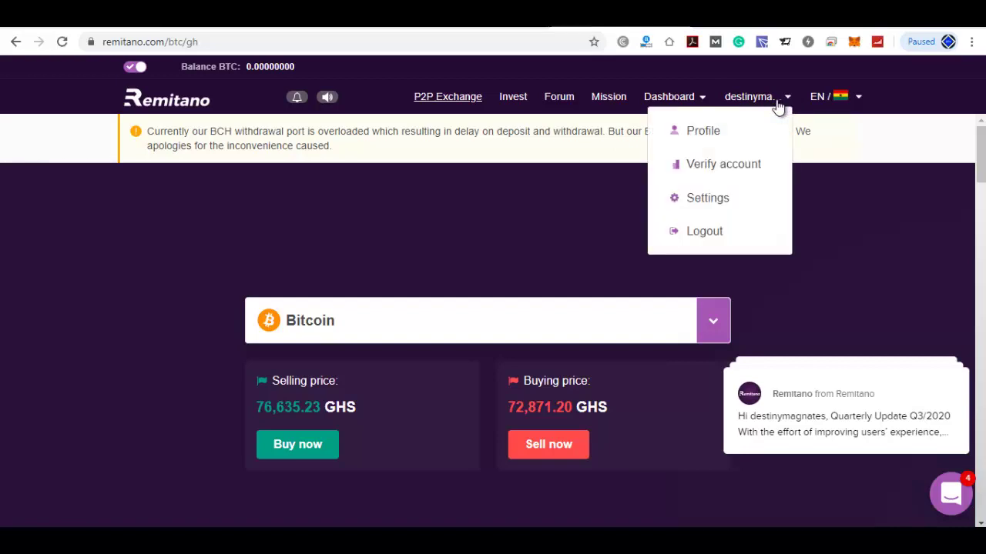
click(712, 132)
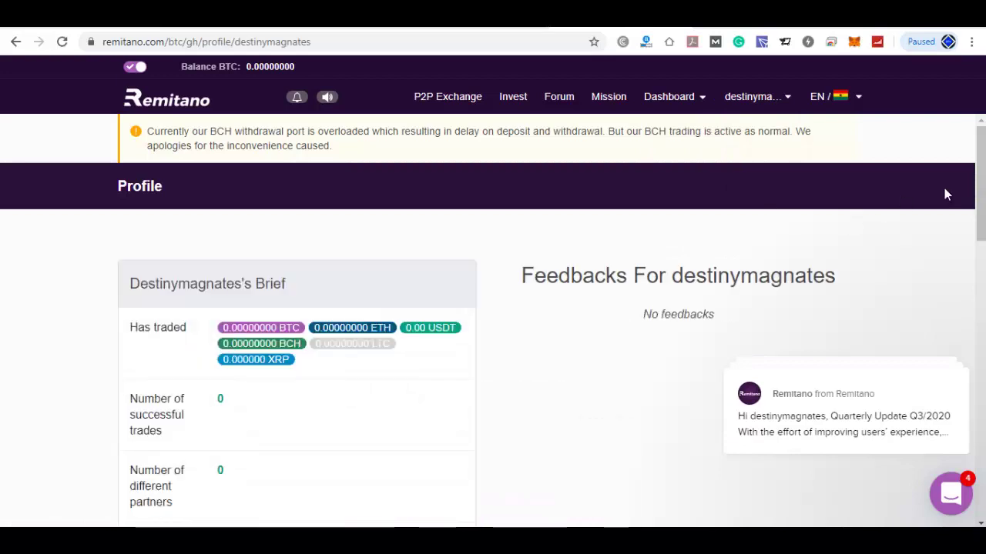
drag(978, 179, 979, 213)
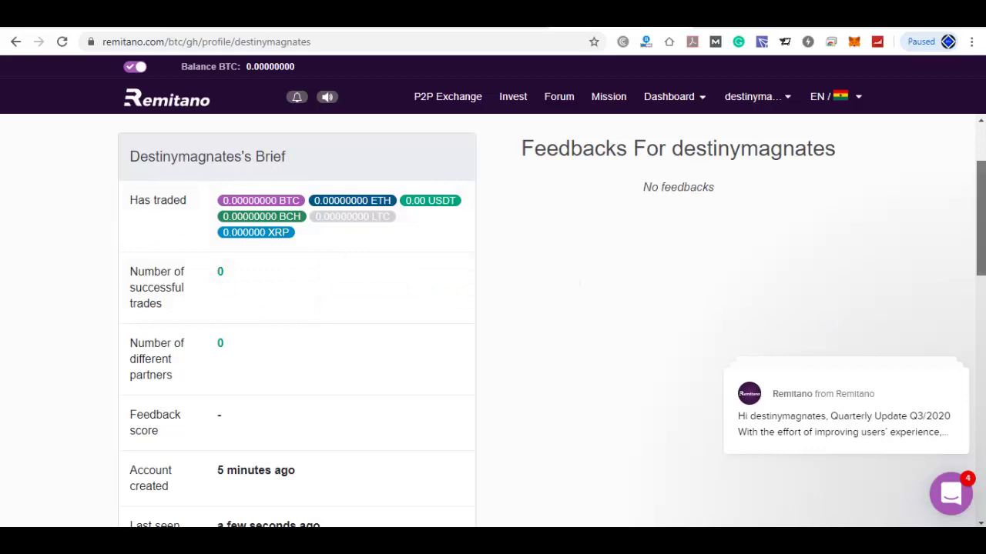
mouse_move(981, 262)
mouse_down()
mouse_move(983, 419)
mouse_move(981, 203)
mouse_up()
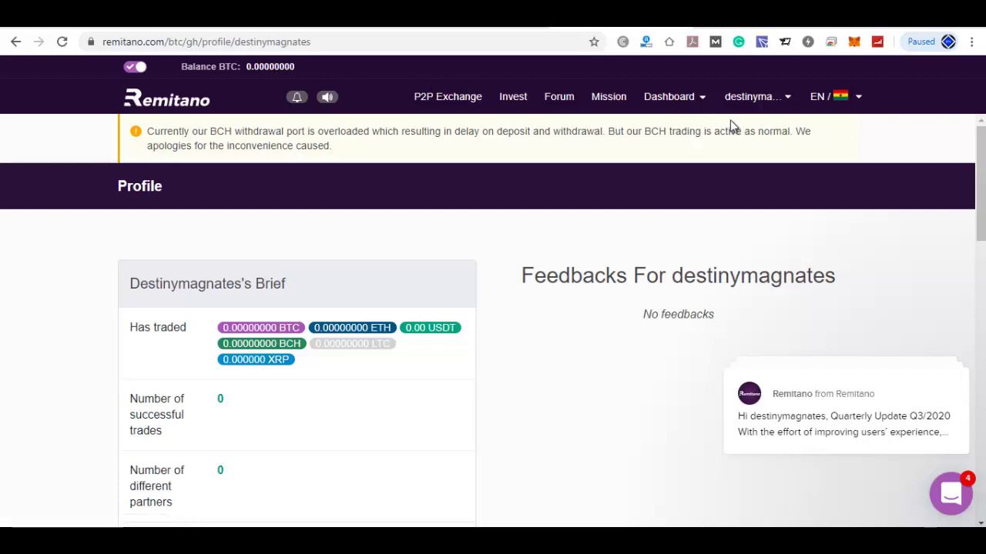
click(682, 104)
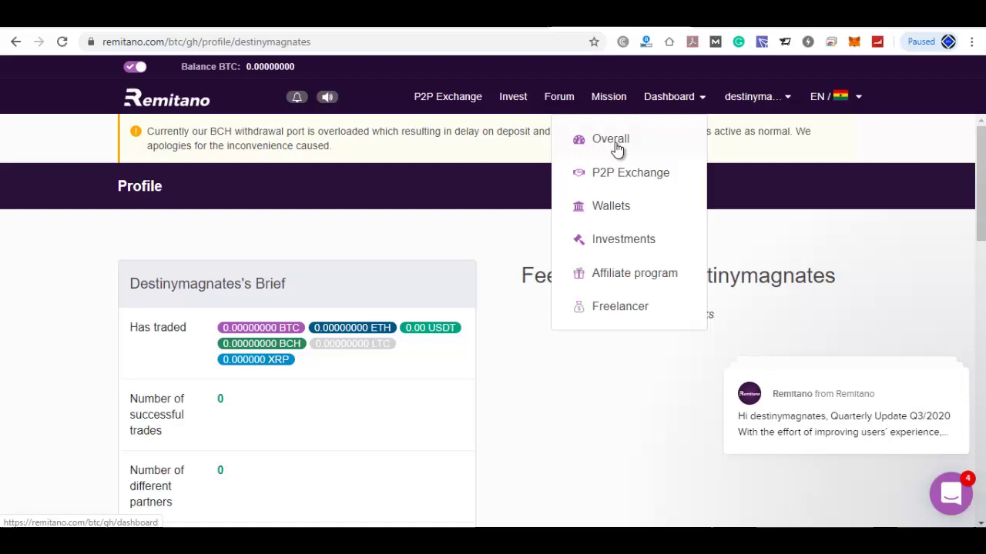
- Open the Overall dashboard and scroll down through its summary
click(614, 143)
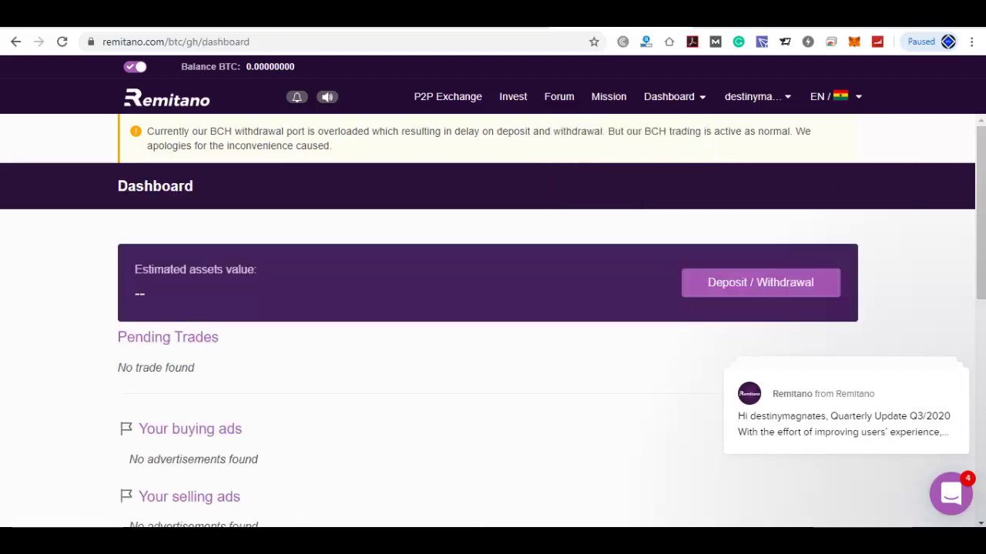
scroll(493, 308, down, 10)
drag(979, 308, 976, 154)
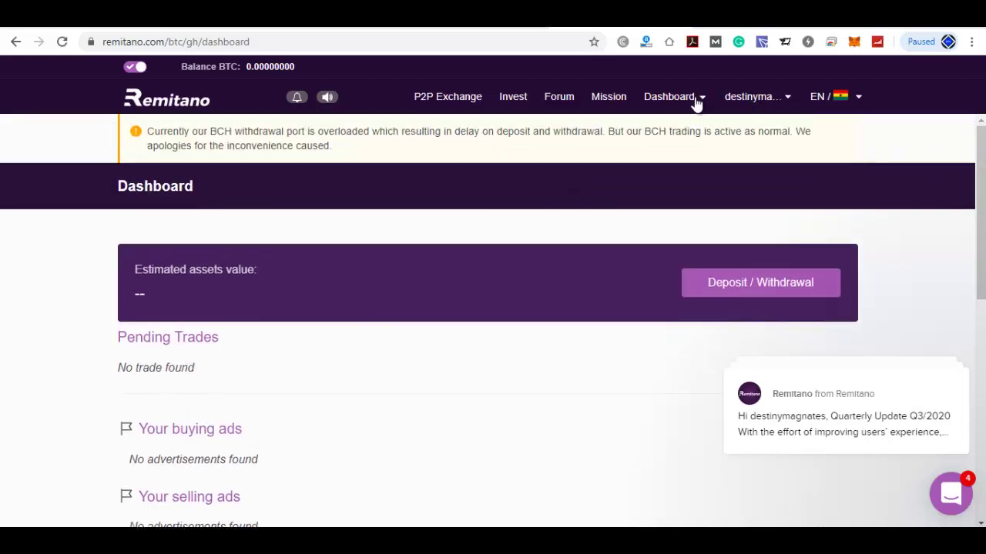
- Open the Wallets dashboard and scroll through the zero-balance wallets from Bitcoin to Monero
click(701, 104)
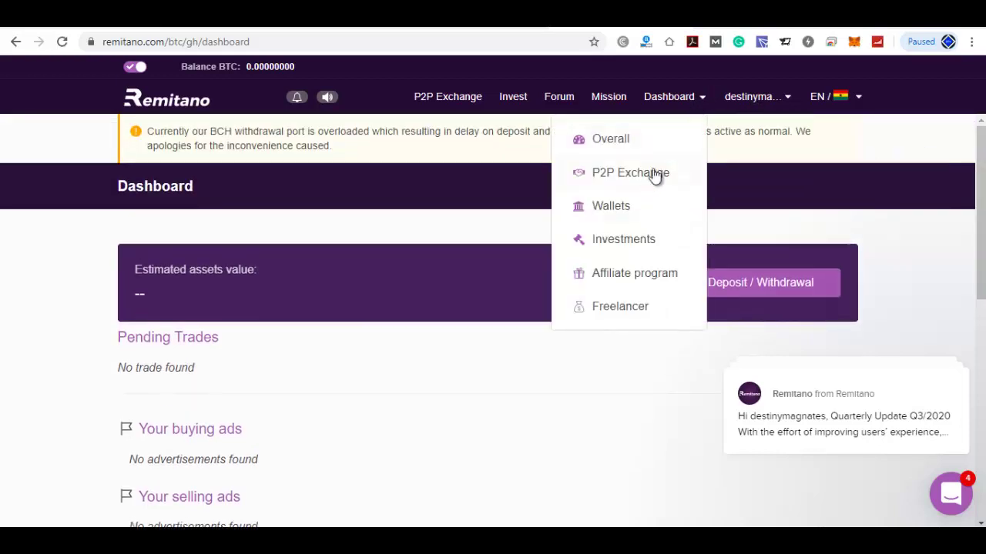
click(604, 208)
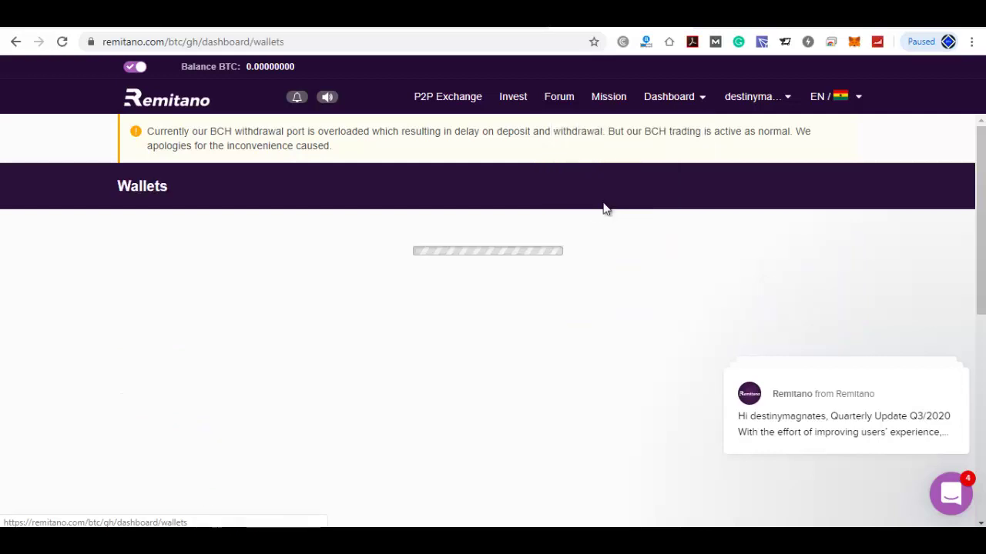
drag(979, 174, 977, 212)
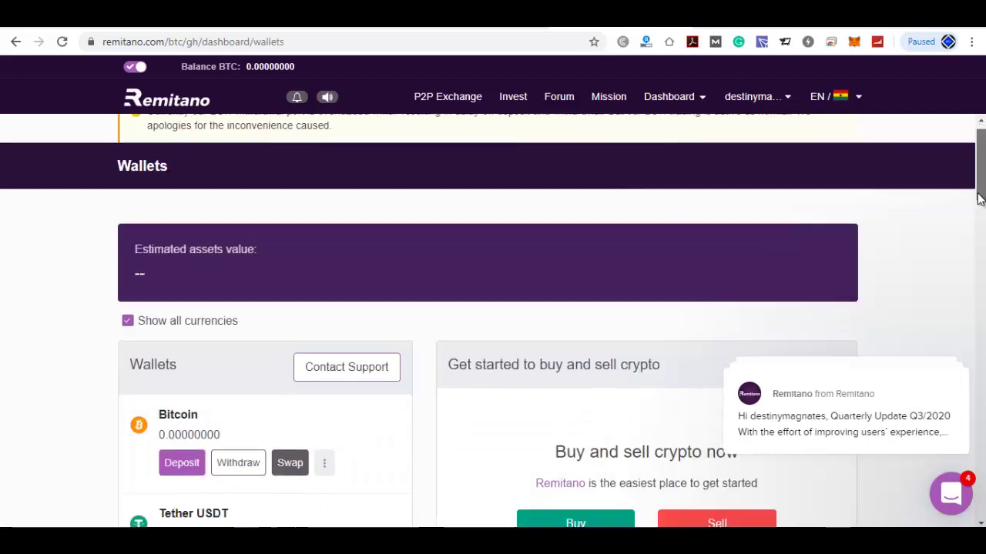
scroll(977, 212, up, 1)
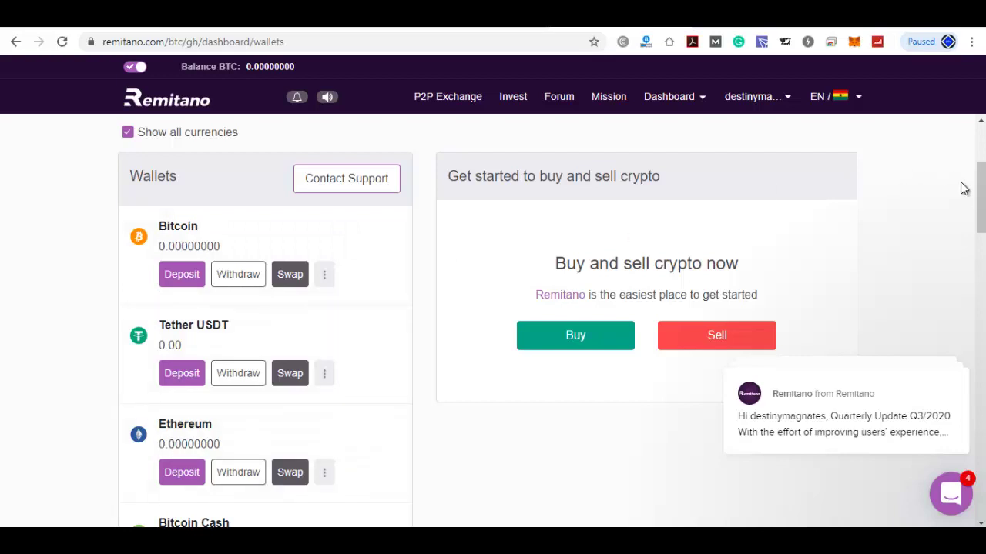
drag(980, 202, 983, 299)
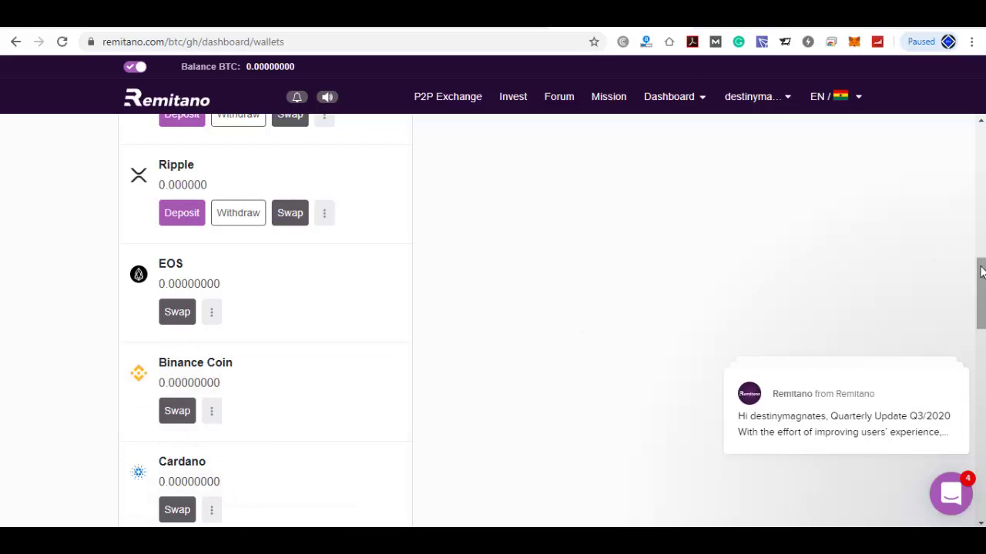
drag(981, 286, 983, 355)
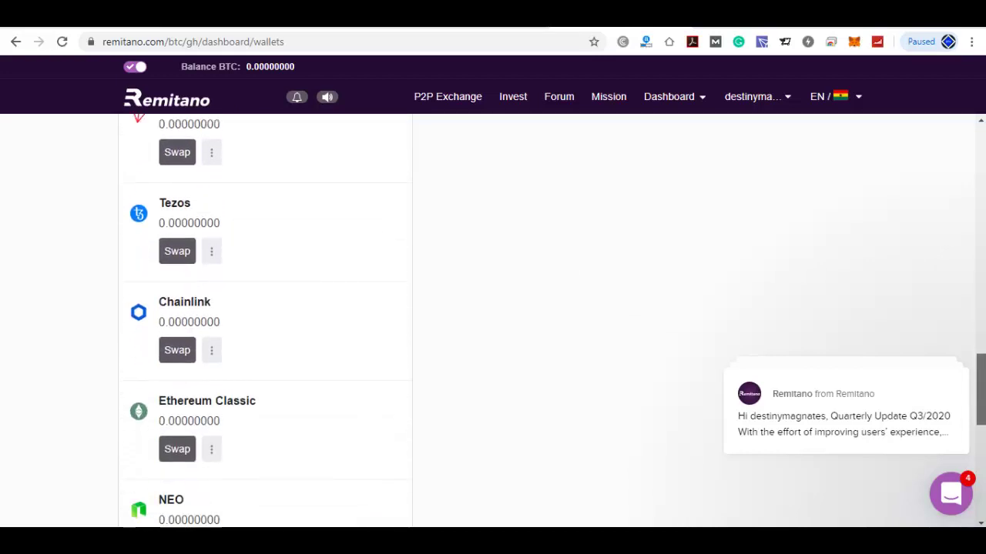
mouse_move(983, 356)
mouse_down()
mouse_move(983, 409)
mouse_move(951, 165)
mouse_move(950, 201)
mouse_up()
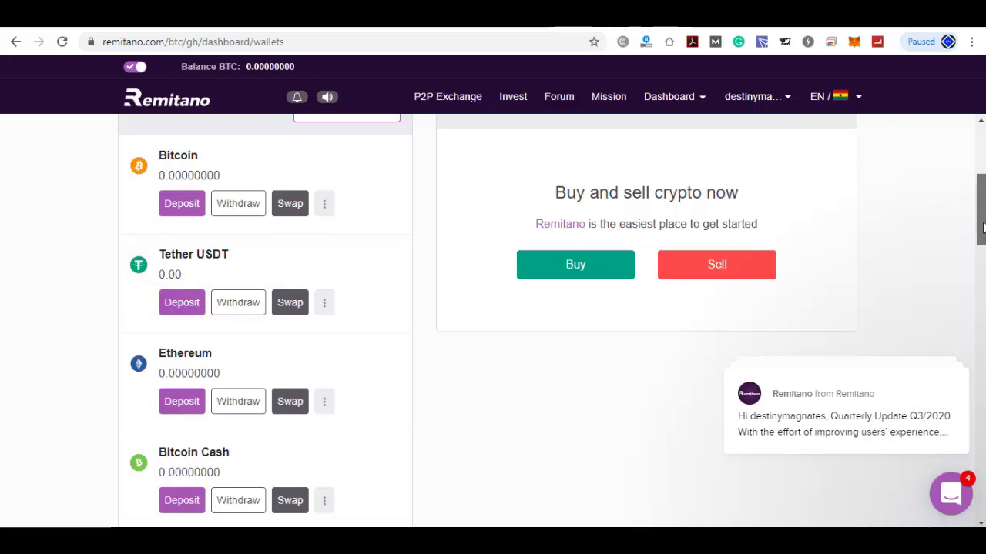
mouse_move(981, 215)
mouse_down()
mouse_move(980, 362)
mouse_move(980, 208)
mouse_up()
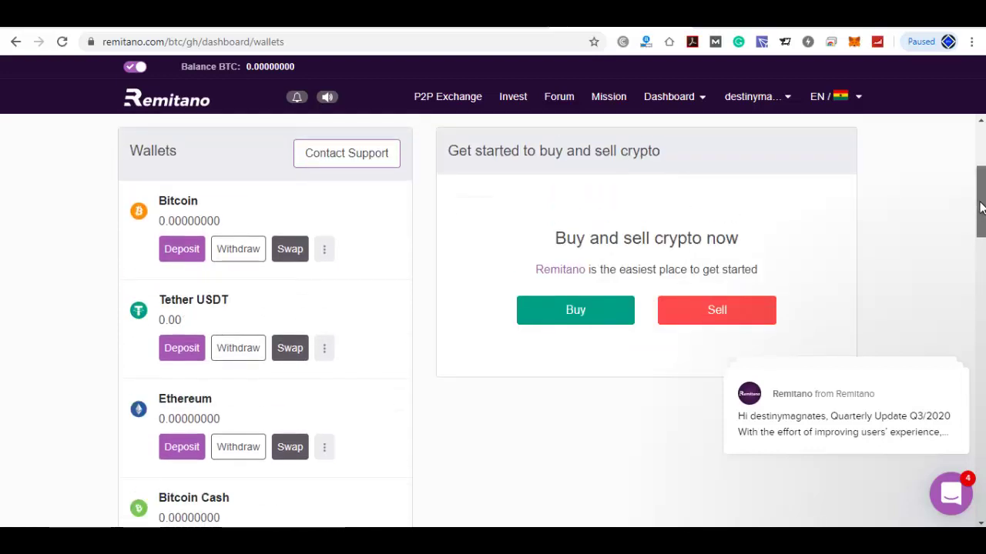